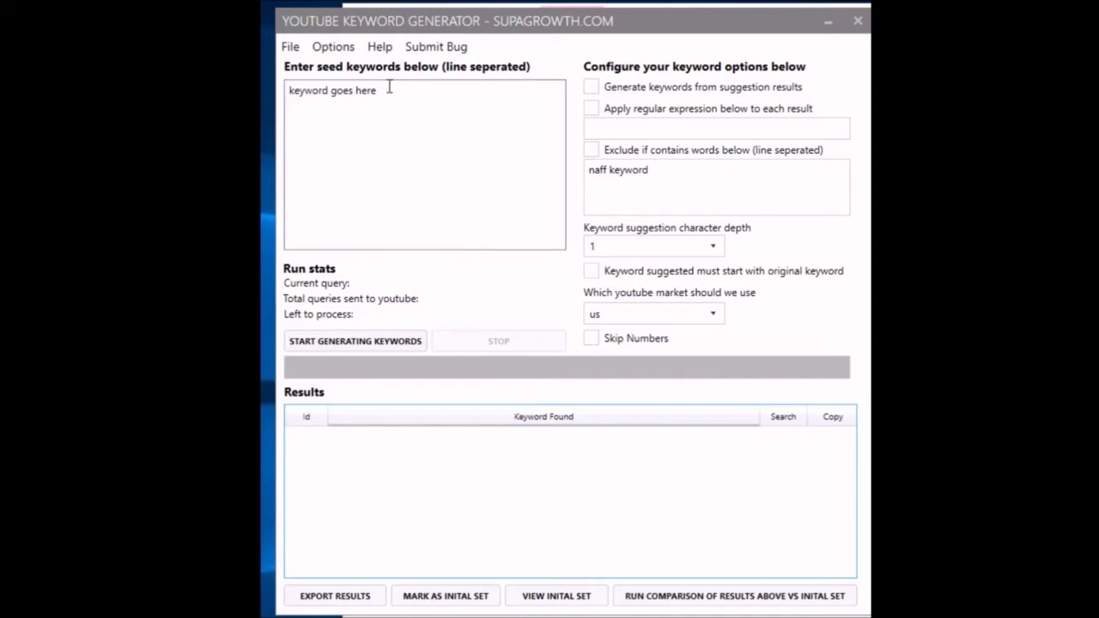
- Open the settings to check the milliseconds between queries to YouTube, and close them without changes
click(325, 46)
click(327, 74)
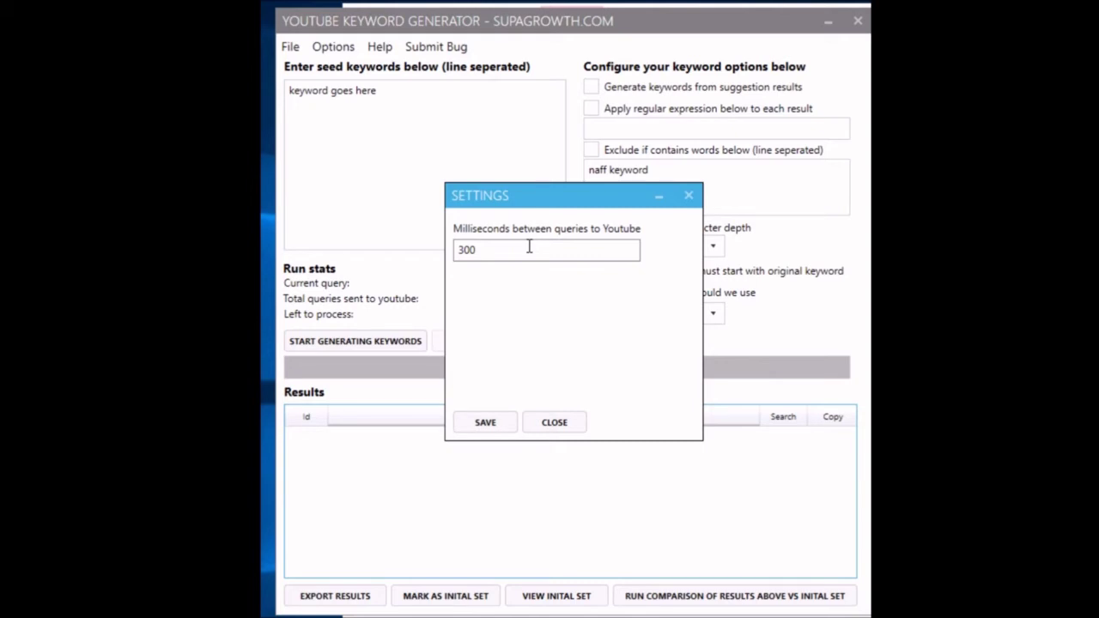
click(558, 430)
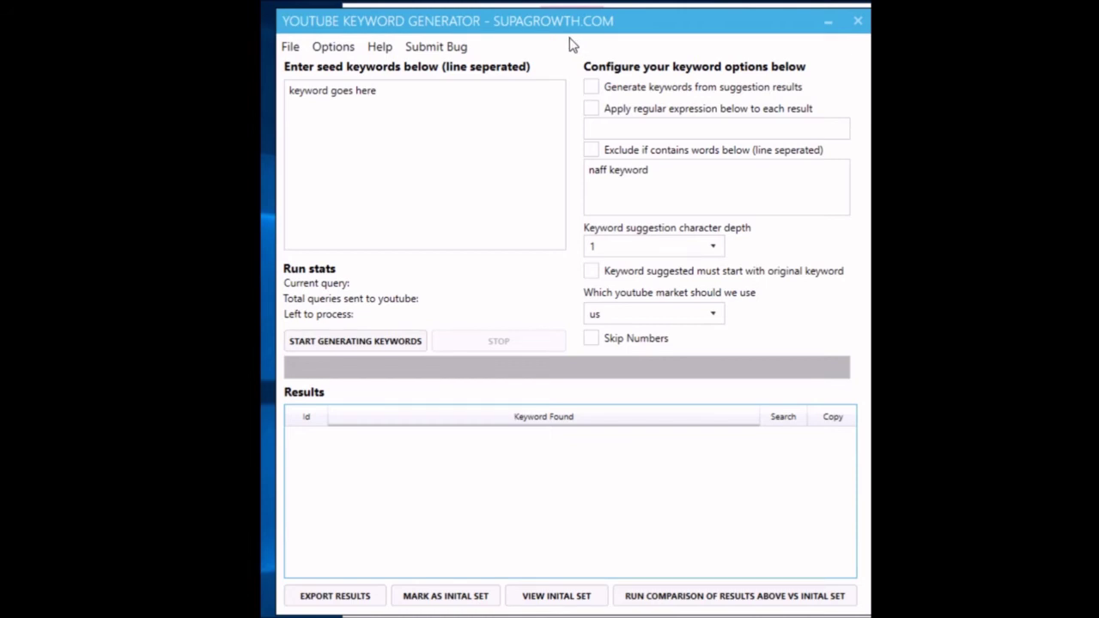
- Replace the sample text in the seed keywords box with "gaming arms chairs"
click(614, 91)
click(615, 92)
click(438, 121)
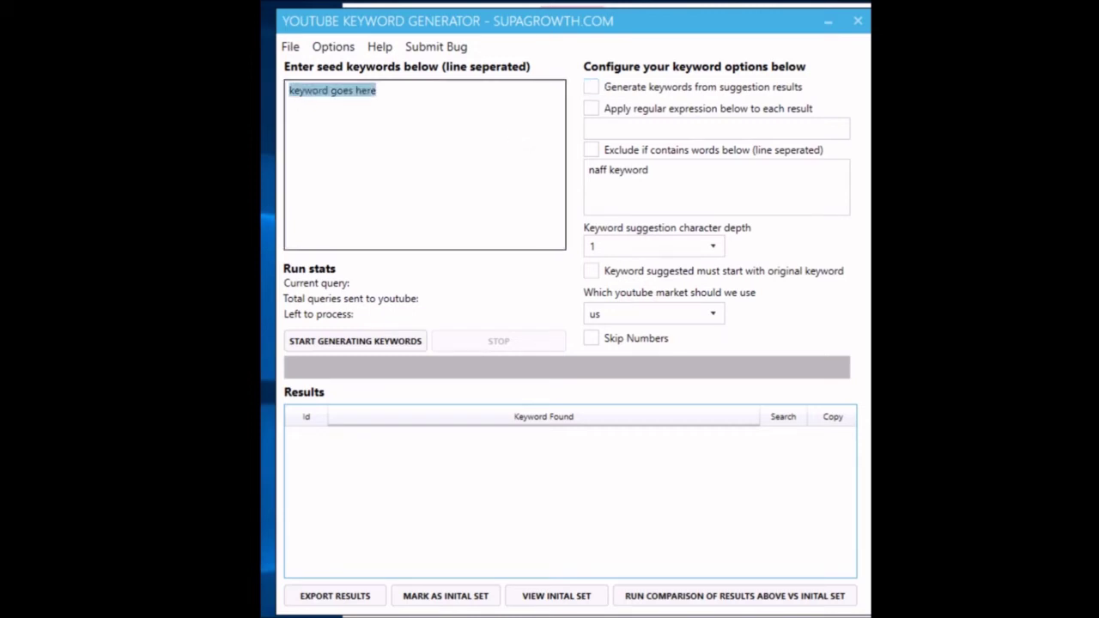
text(gaming)
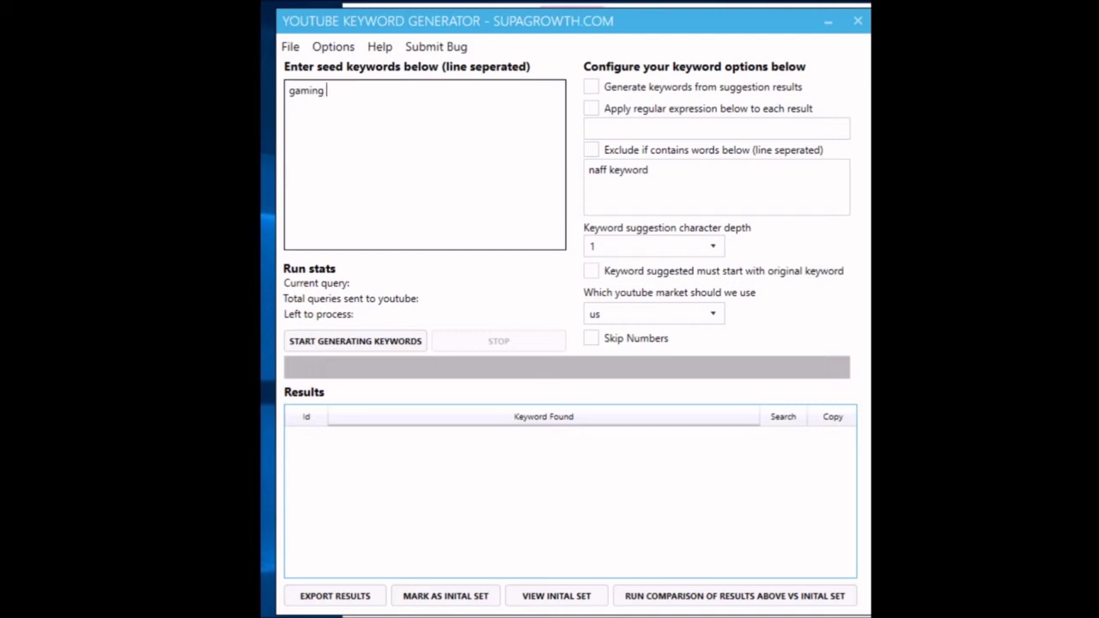
text( arms chairs)
- Enable generating keywords from suggestion results and add "apple" to the end of the seed keyword text
click(634, 88)
text(a)
key(BackSpace)
text(apple)
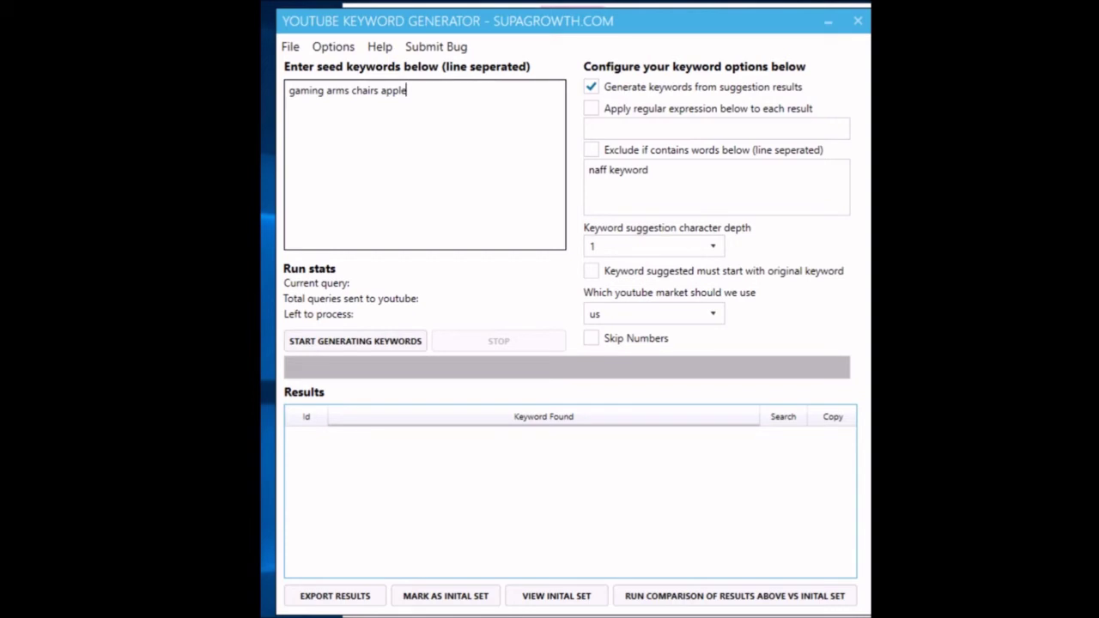
- Clear the seed keywords box and turn off generating keywords from suggestion results, leaving the regular expression option disabled
key(BackSpace)
key(BackSpace)
key(BackSpace)
key(BackSpace)
key(BackSpace)
key(BackSpace)
key(BackSpace)
key(BackSpace)
key(BackSpace)
key(BackSpace)
key(BackSpace)
key(BackSpace)
key(BackSpace)
key(BackSpace)
key(BackSpace)
key(BackSpace)
key(BackSpace)
key(BackSpace)
key(BackSpace)
key(BackSpace)
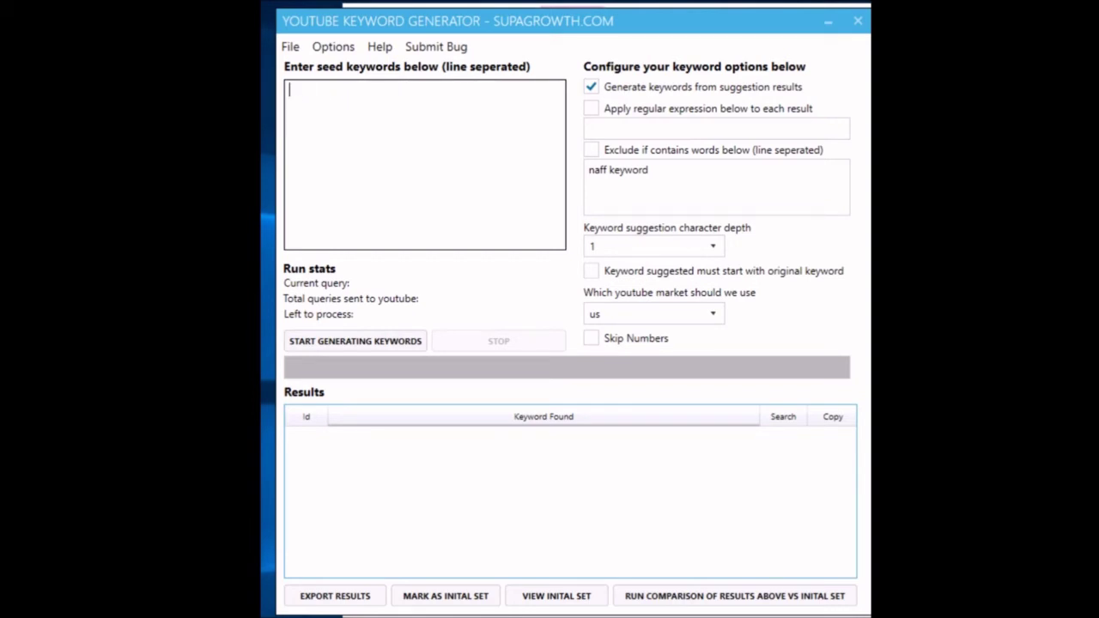
click(696, 90)
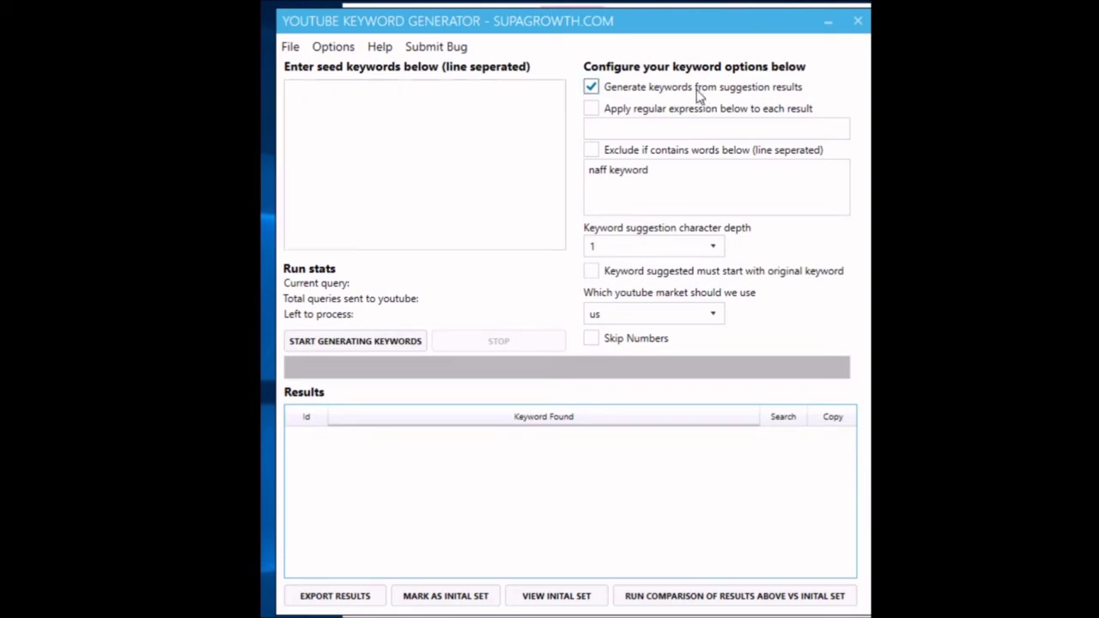
click(634, 118)
click(646, 117)
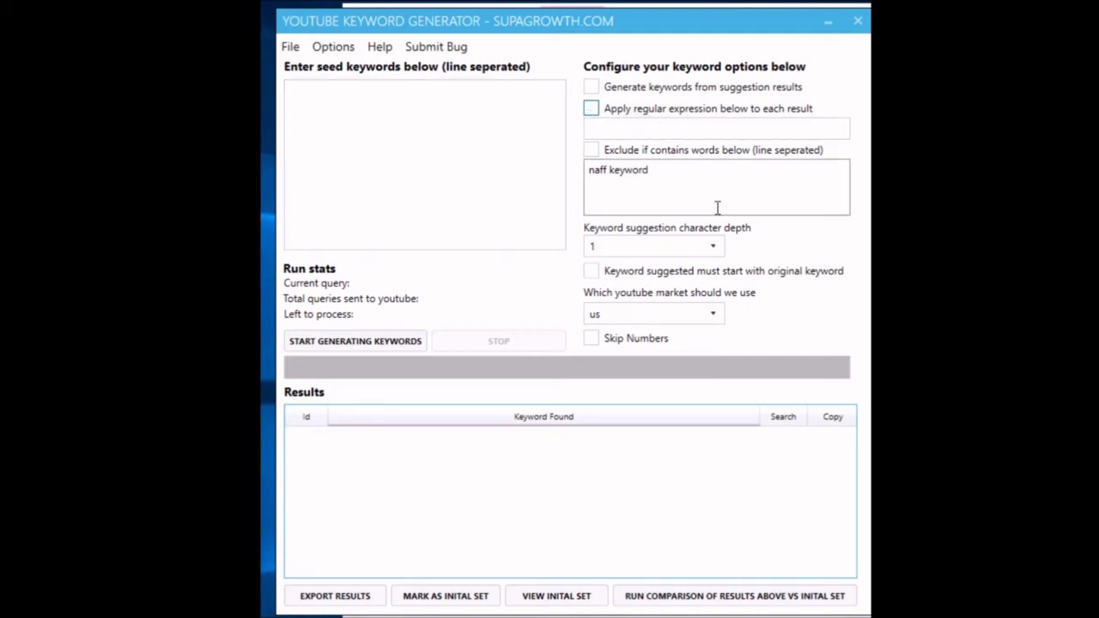
- Enable excluding results that contain listed words and enter "gaming" as the seed keyword
click(644, 152)
click(358, 115)
text(gaming)
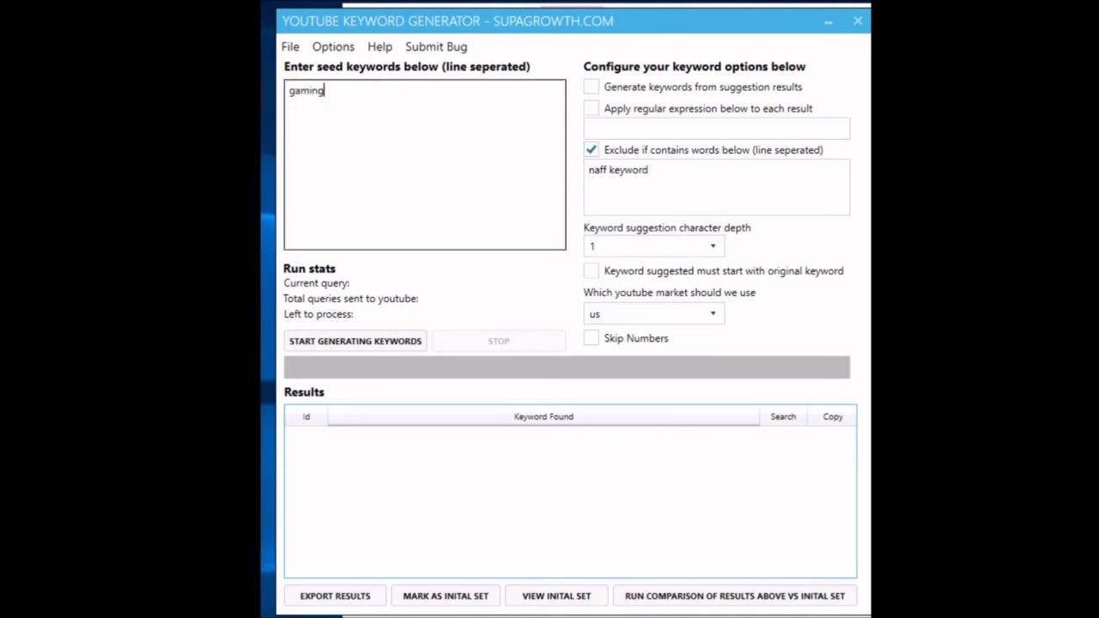
- Replace the sample text in the excluded words list with "laptops"
click(731, 197)
key(ctrl+a)
key(BackSpace)
text(laptops)
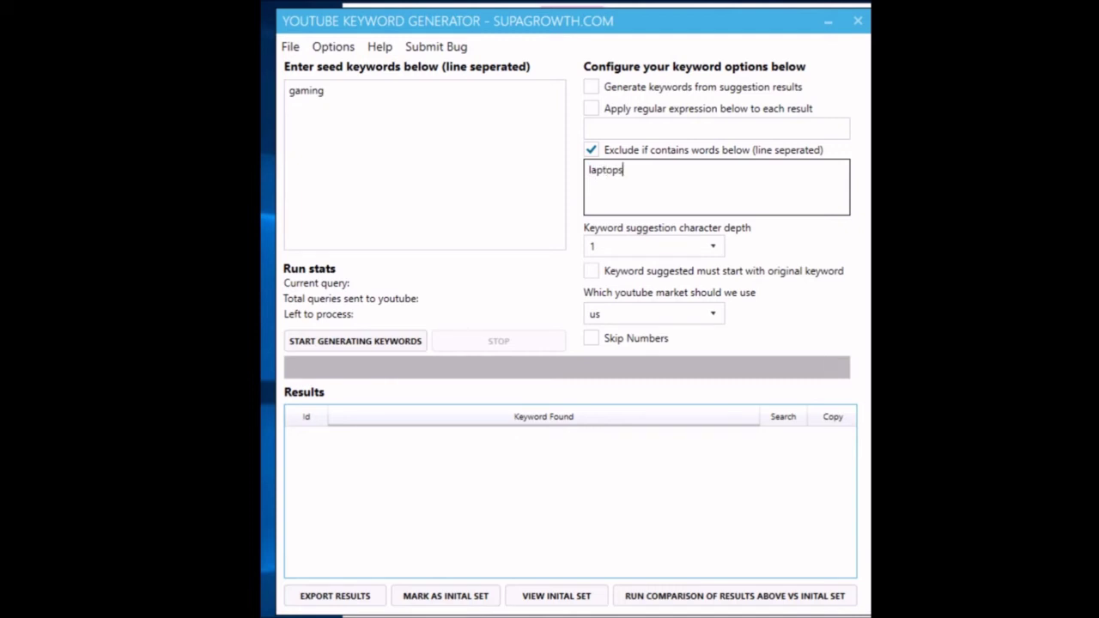
- Empty the excluded words list and turn off the exclusion option
key(BackSpace)
key(BackSpace)
key(BackSpace)
key(BackSpace)
key(BackSpace)
key(BackSpace)
key(BackSpace)
click(611, 152)
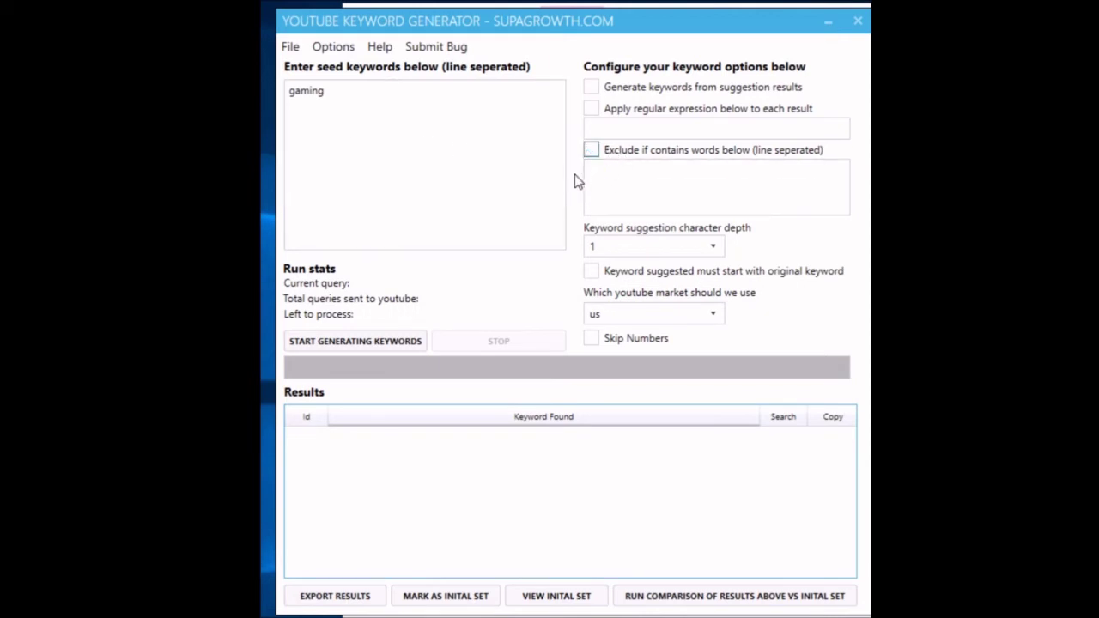
- View the character depth choices and try the single letters "a" and "d" after the seed keyword, removing each one
click(640, 250)
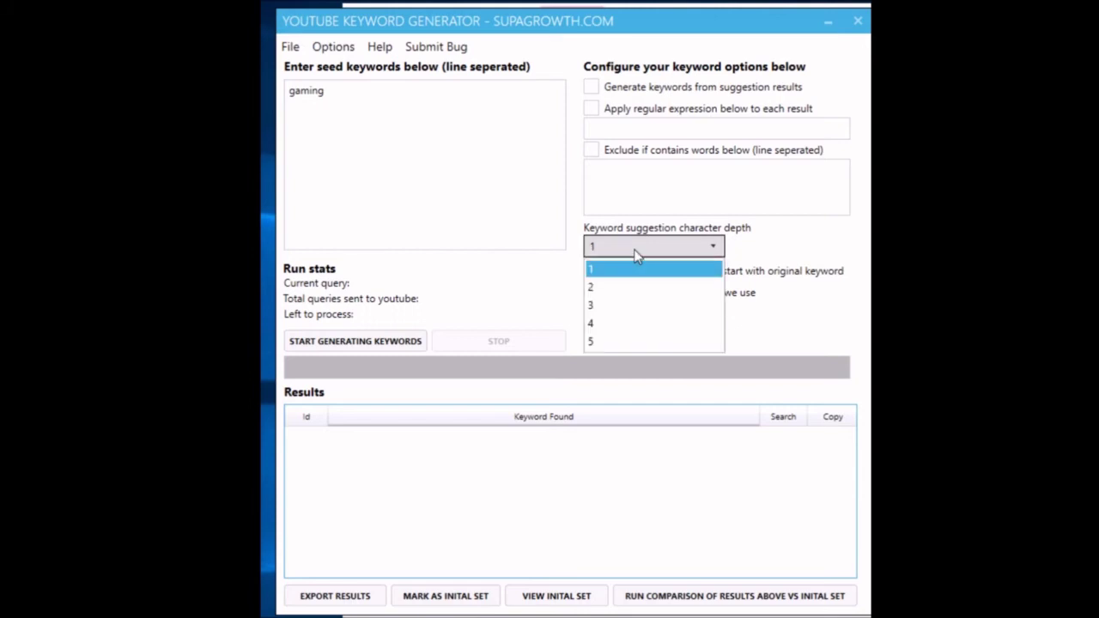
click(419, 112)
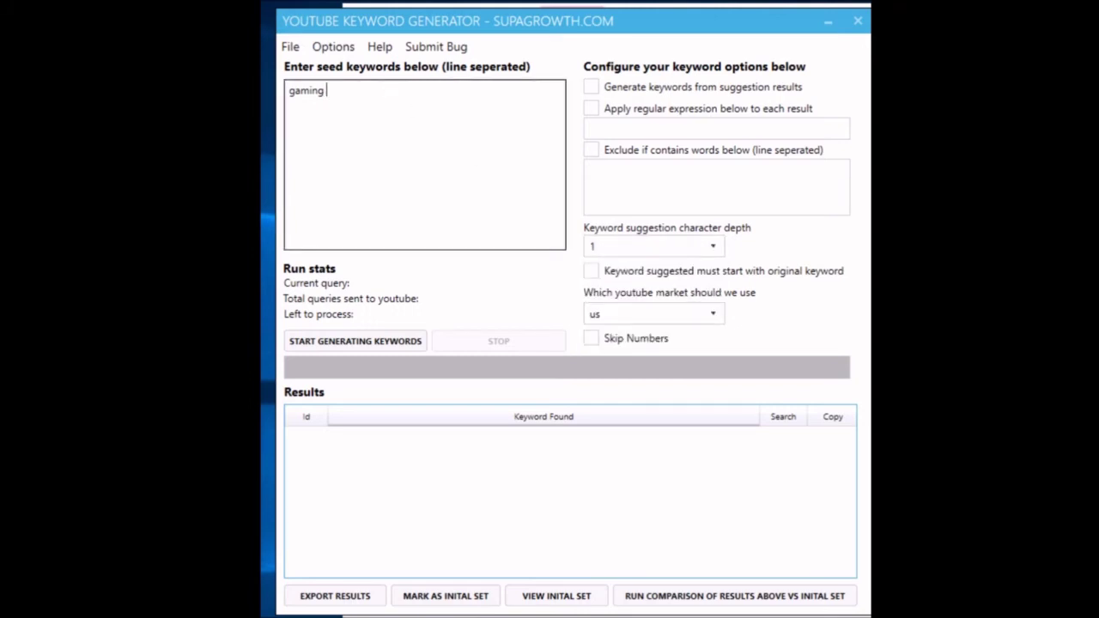
text(a)
key(BackSpace)
text(d)
key(BackSpace)
text(d)
key(BackSpace)
text(d)
key(BackSpace)
text(d)
key(BackSpace)
- Set the keyword suggestion character depth to 2 and try two-letter endings such as "as" and "ad" after the seed keyword
click(653, 249)
click(621, 287)
click(372, 103)
text(as)
key(BackSpace)
text(d)
key(BackSpace)
key(BackSpace)
text(b)
key(BackSpace)
text(b)
key(BackSpace)
key(BackSpace)
- Set the keyword suggestion character depth to 1 and select us as the YouTube market
click(681, 246)
click(616, 268)
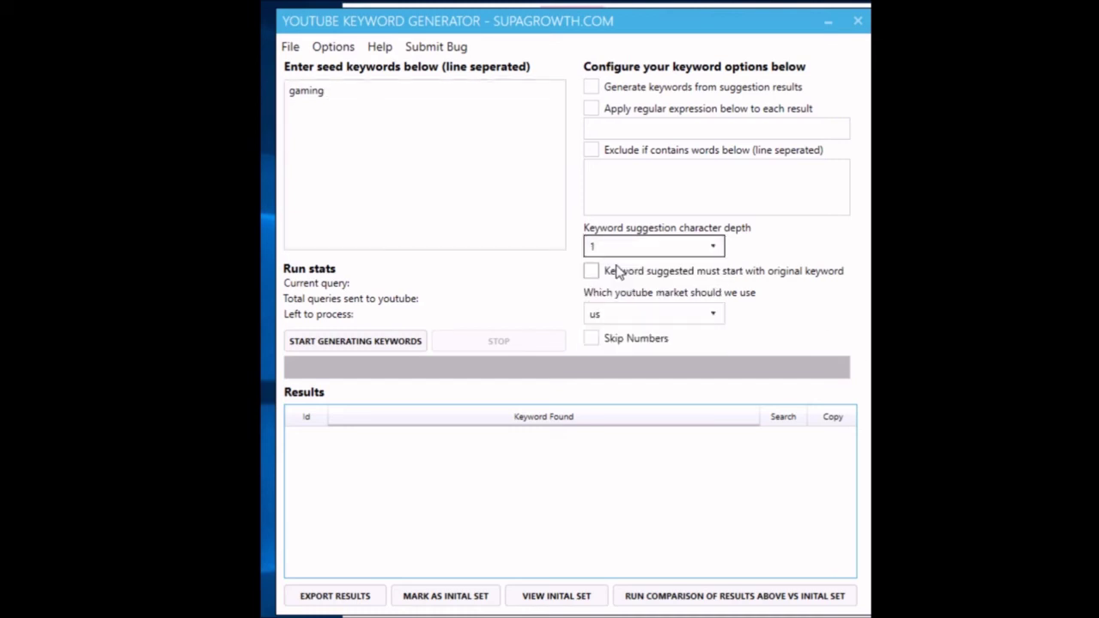
click(639, 316)
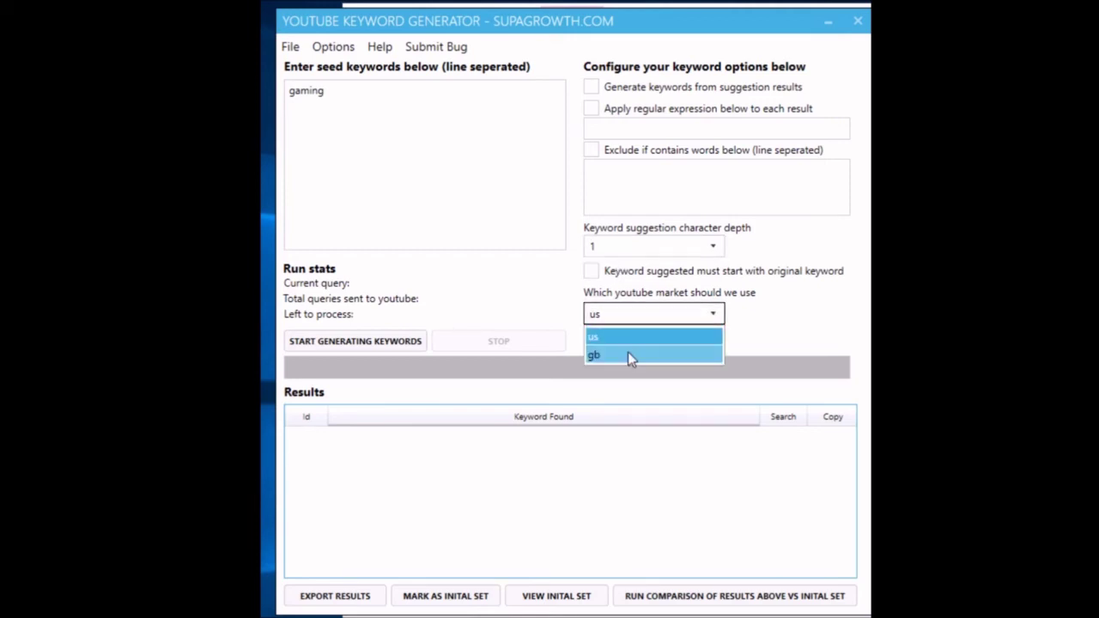
click(779, 334)
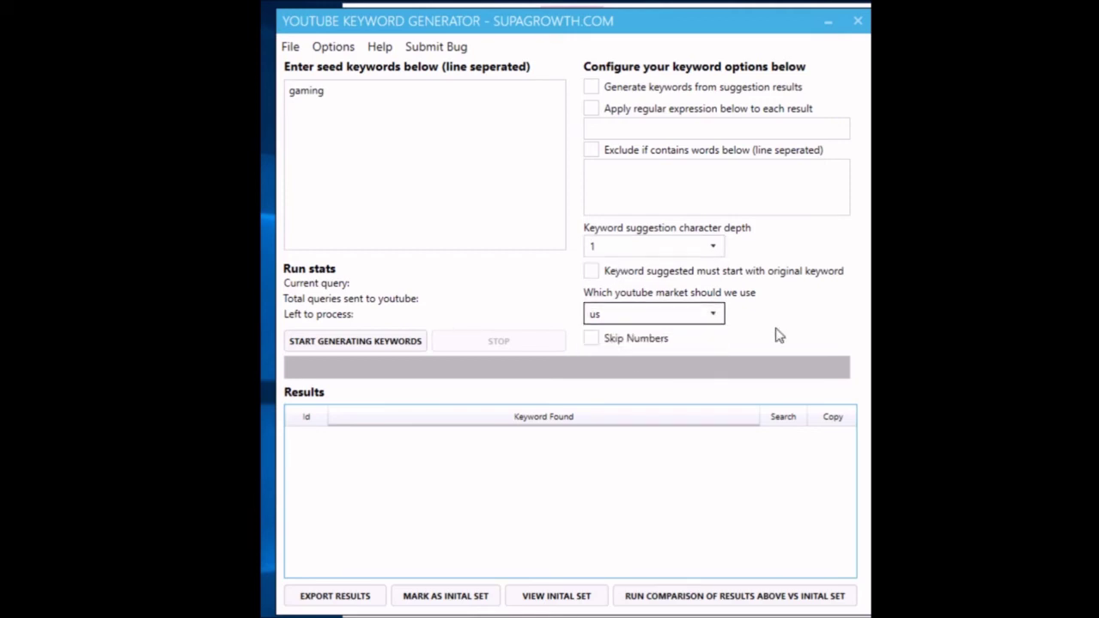
click(638, 318)
click(609, 338)
click(479, 130)
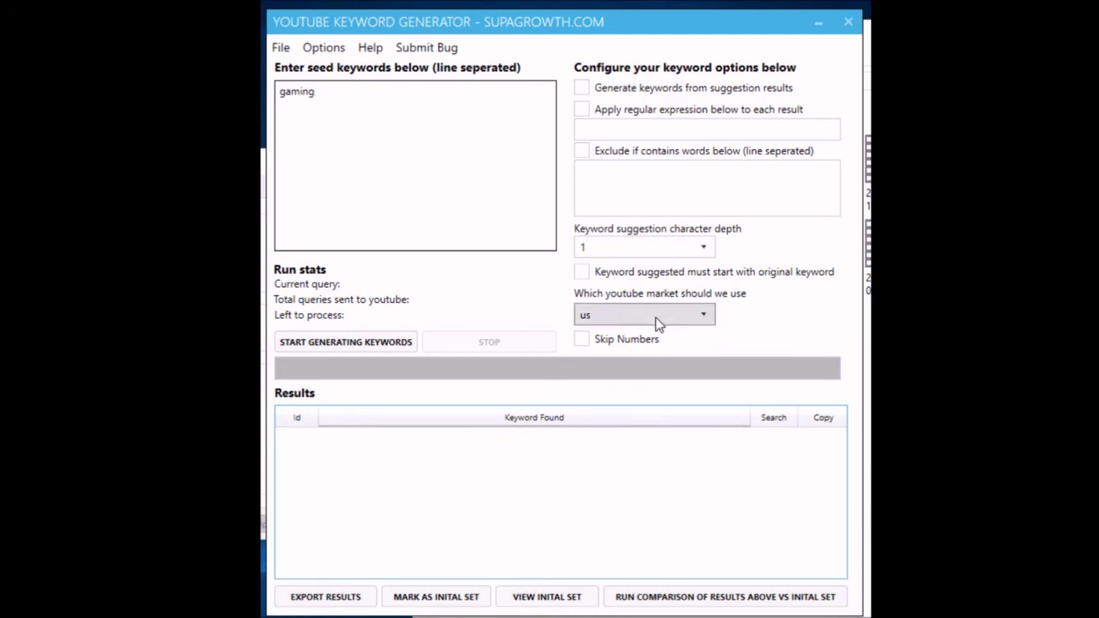
- Generate keywords from the seed "gaming" and look through the results down to the end of the list
click(346, 343)
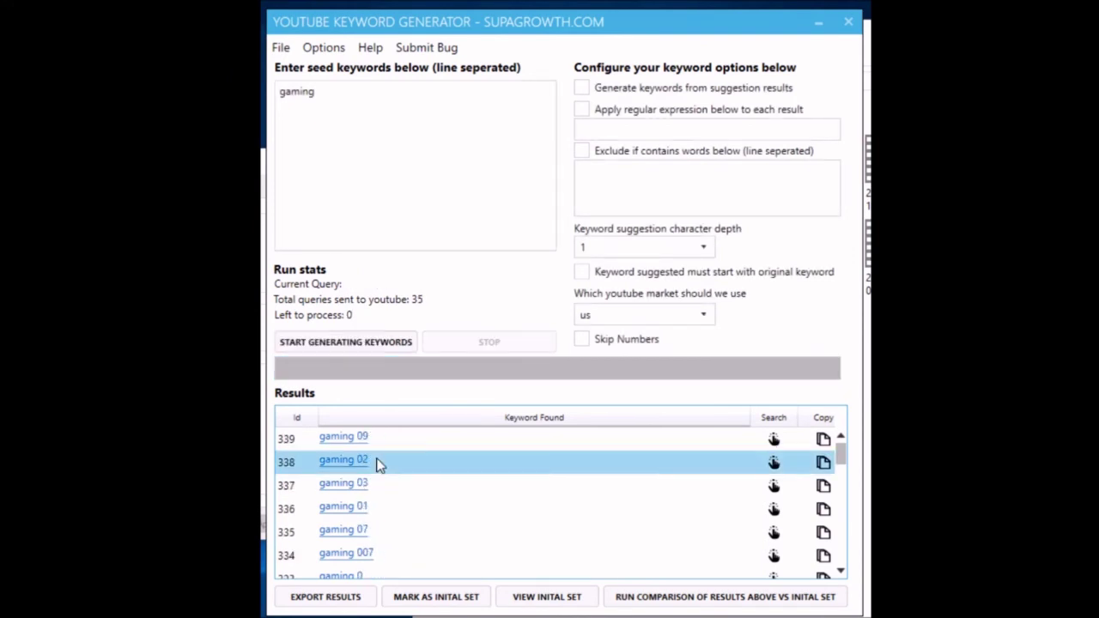
mouse_move(840, 454)
mouse_down()
mouse_move(829, 558)
mouse_move(839, 449)
mouse_up()
click(666, 472)
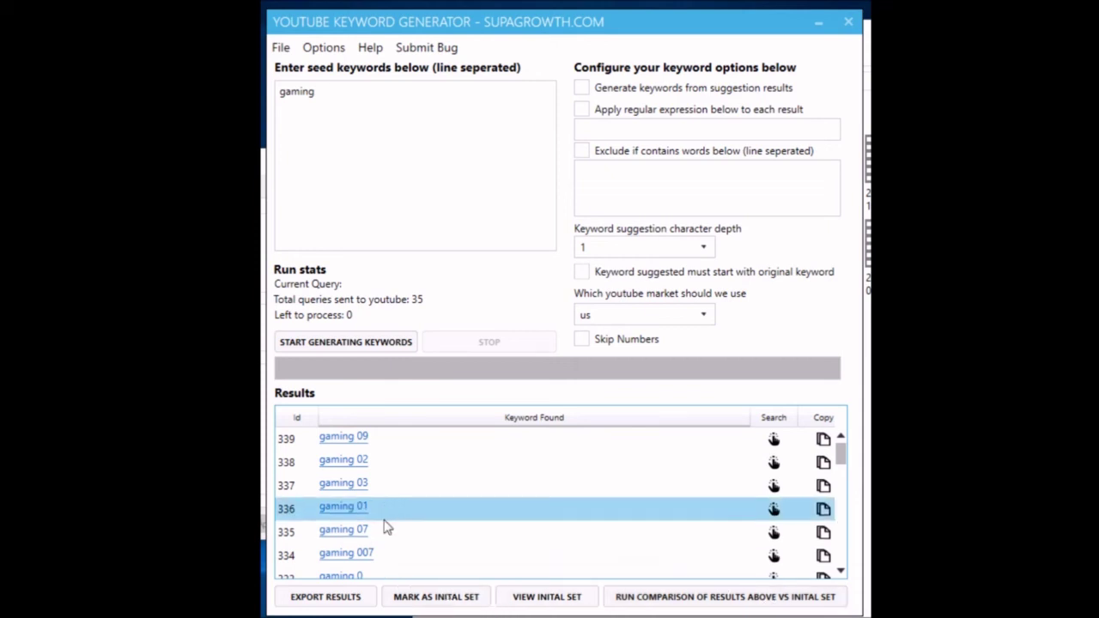
drag(841, 455, 838, 583)
- Mark the generated results as the initial set, then view the stored set and close it
click(407, 601)
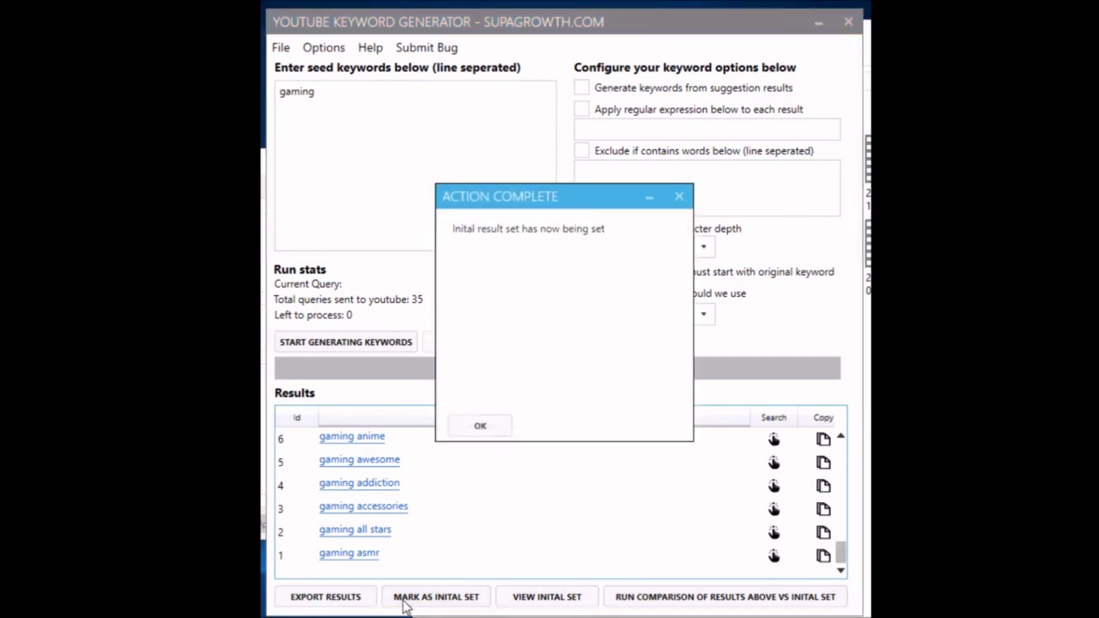
click(486, 427)
click(543, 599)
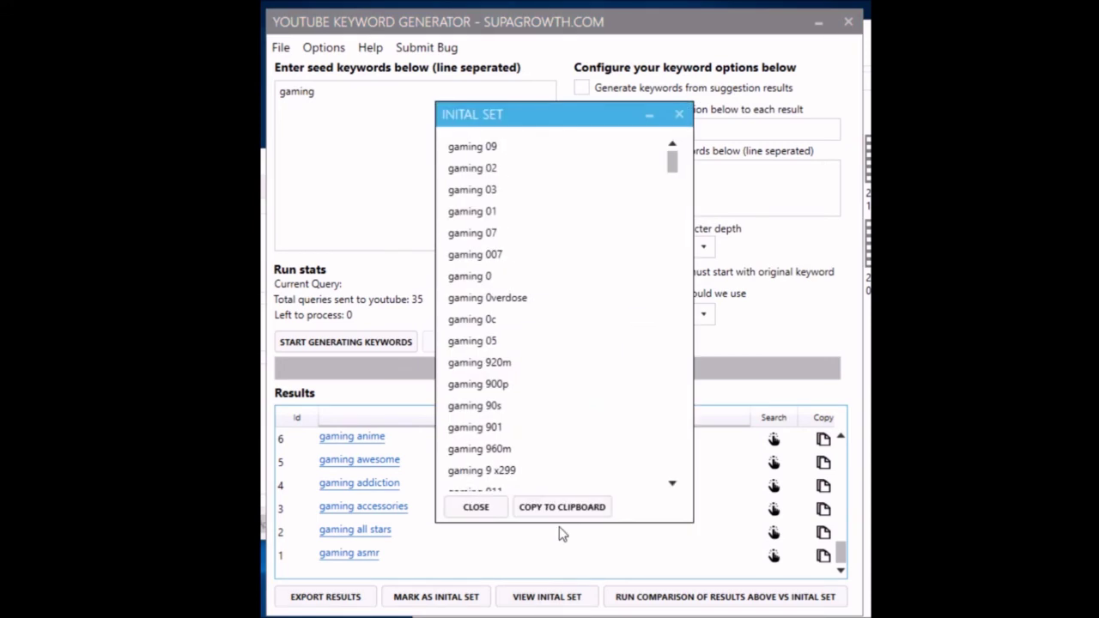
click(476, 507)
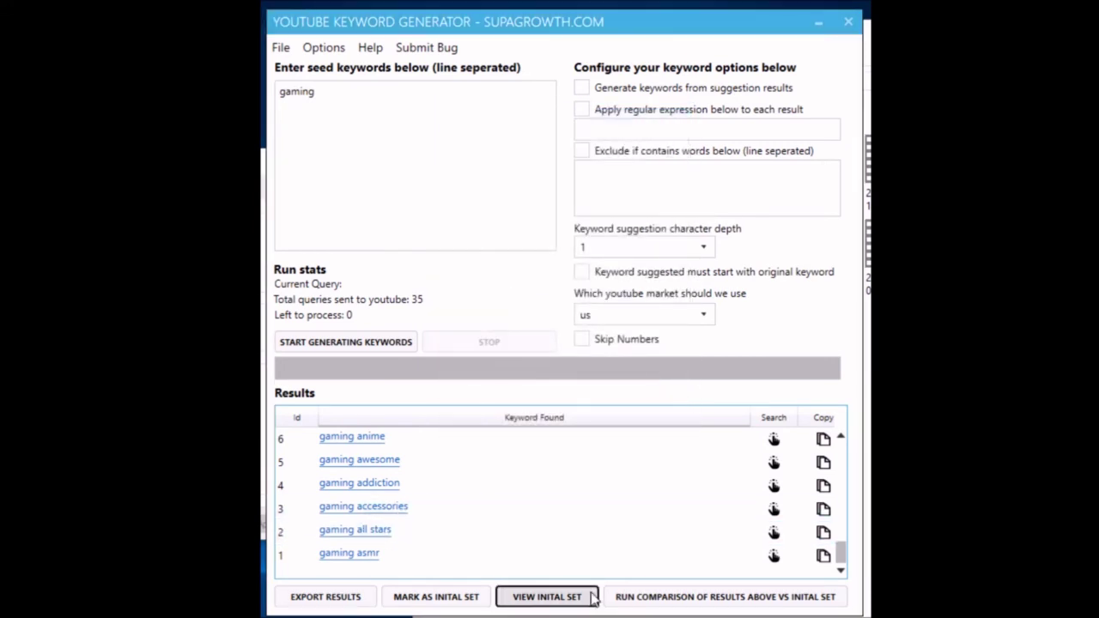
click(421, 137)
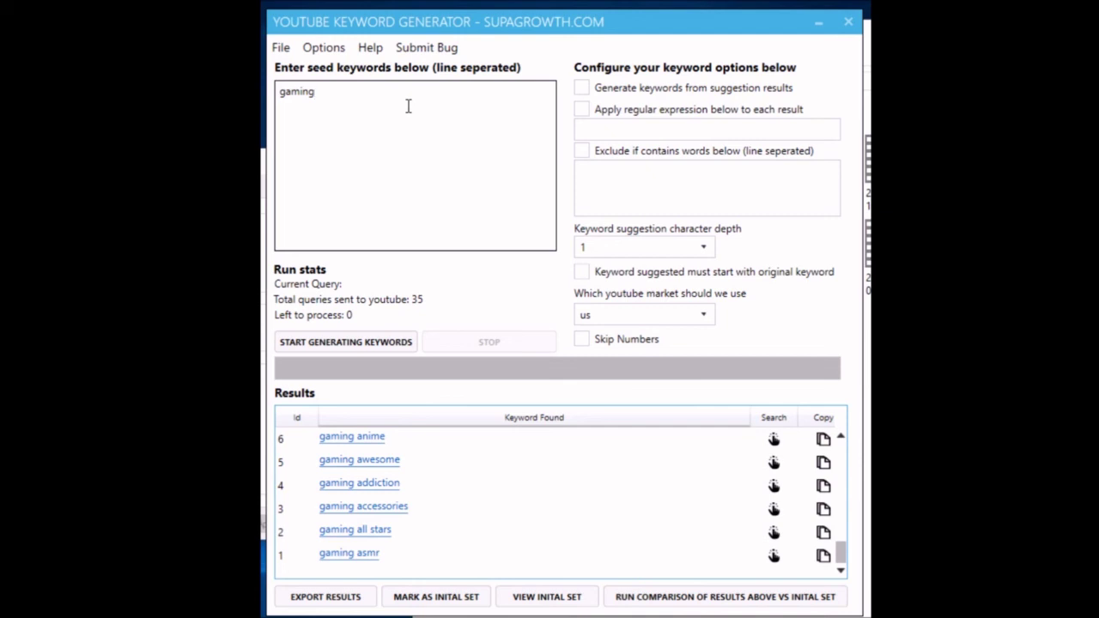
key(ctrl+a)
click(437, 108)
key(ctrl+a)
click(434, 117)
key(ctrl+a)
click(399, 127)
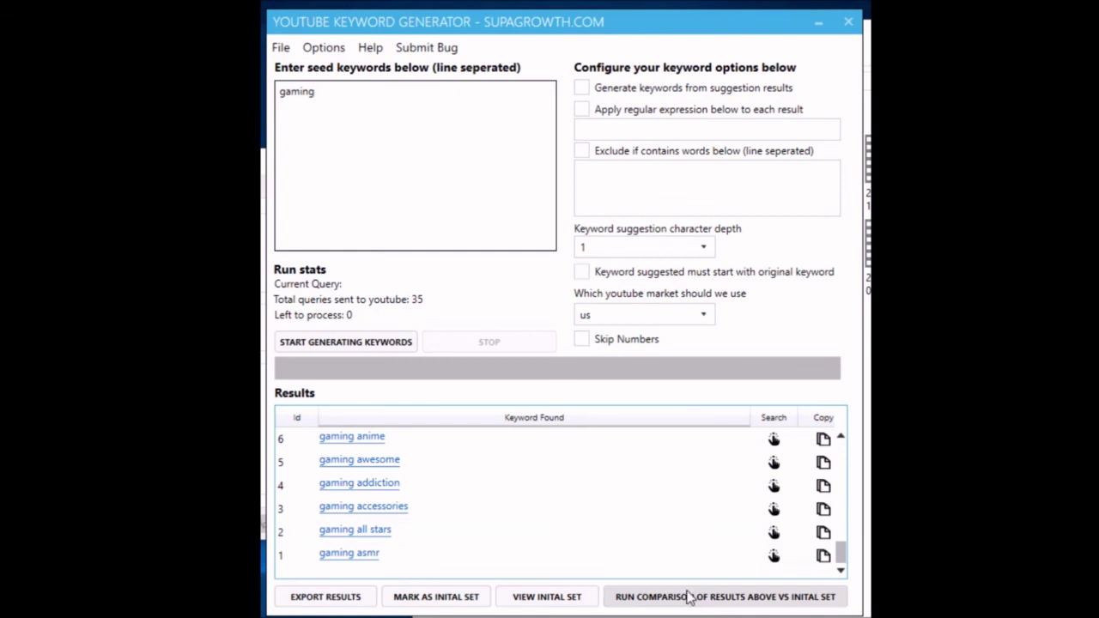
click(484, 560)
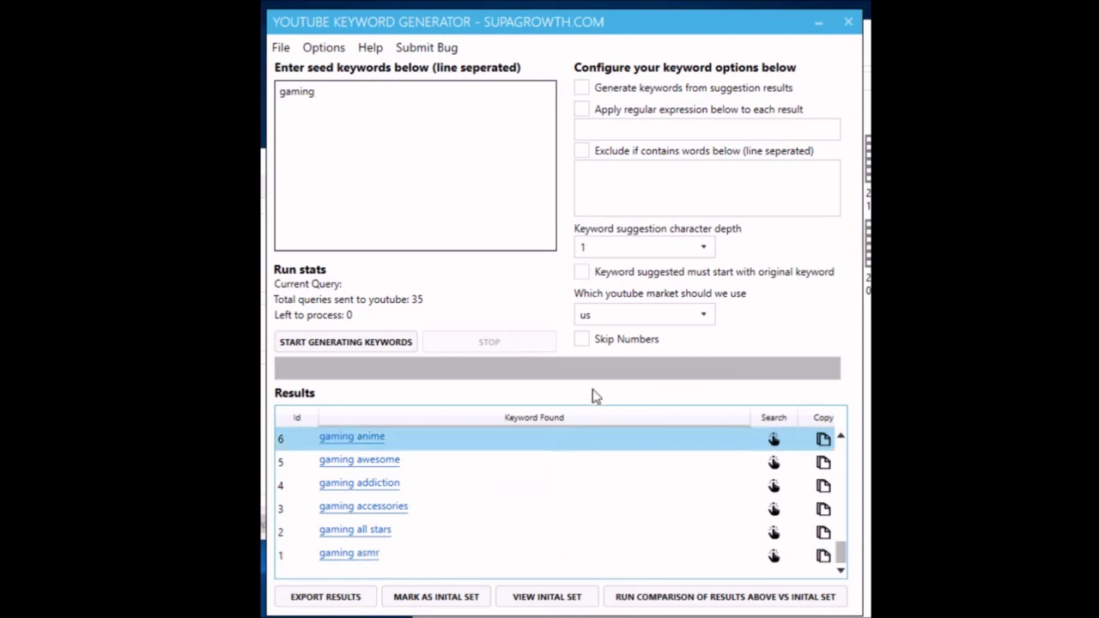
- Set the keyword suggestion character depth to 2 and start generating keywords for "gaming" again
click(630, 247)
click(608, 287)
click(383, 95)
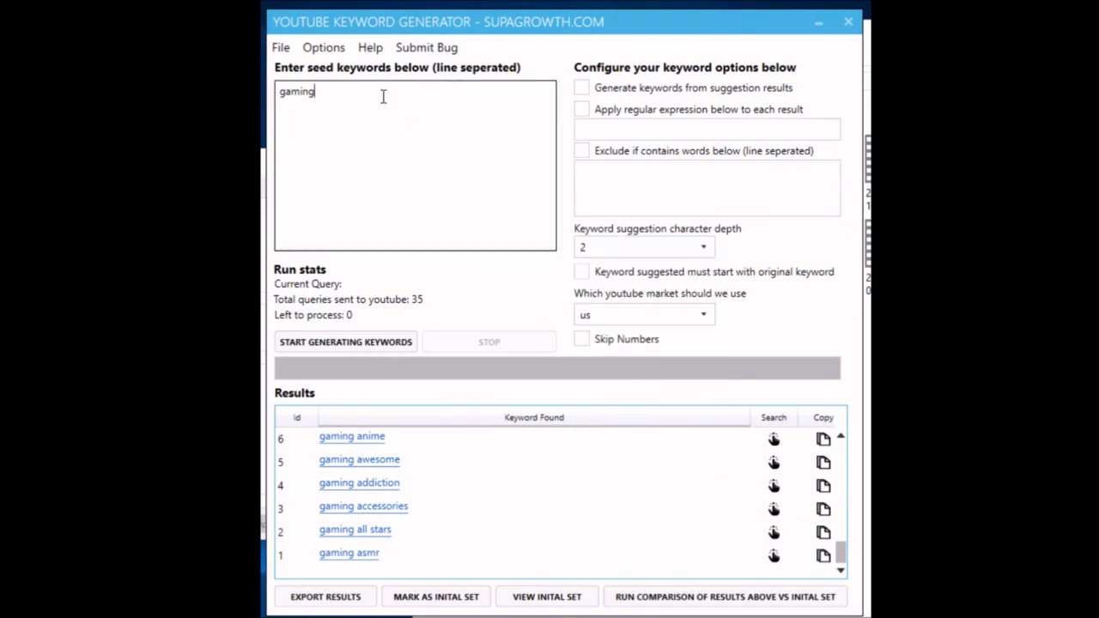
click(396, 345)
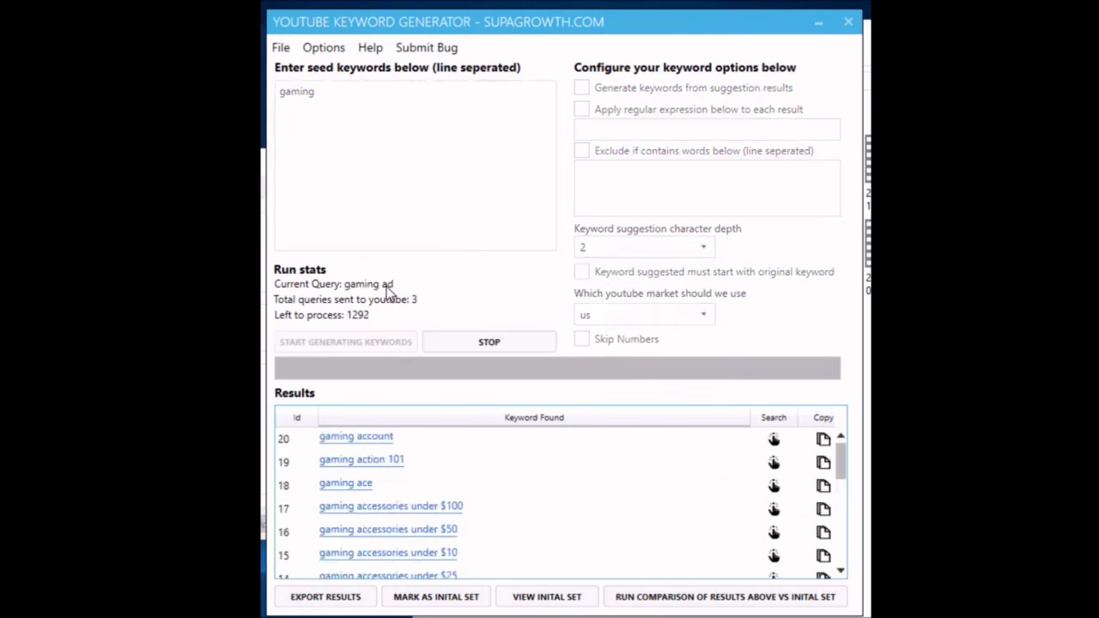